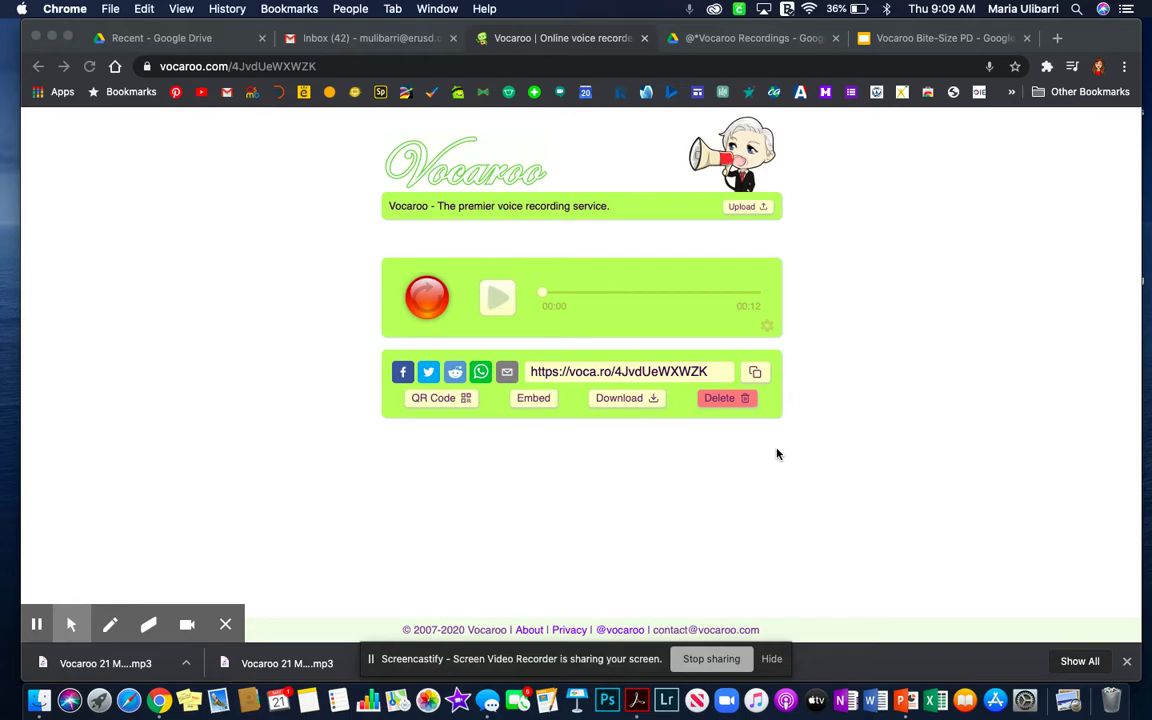
- Delete the existing Vocaroo recording and record a new voice clip about 11 seconds long
{"action": "left_click", "coordinate": [722, 398]}
{"action": "left_click", "coordinate": [712, 431]}
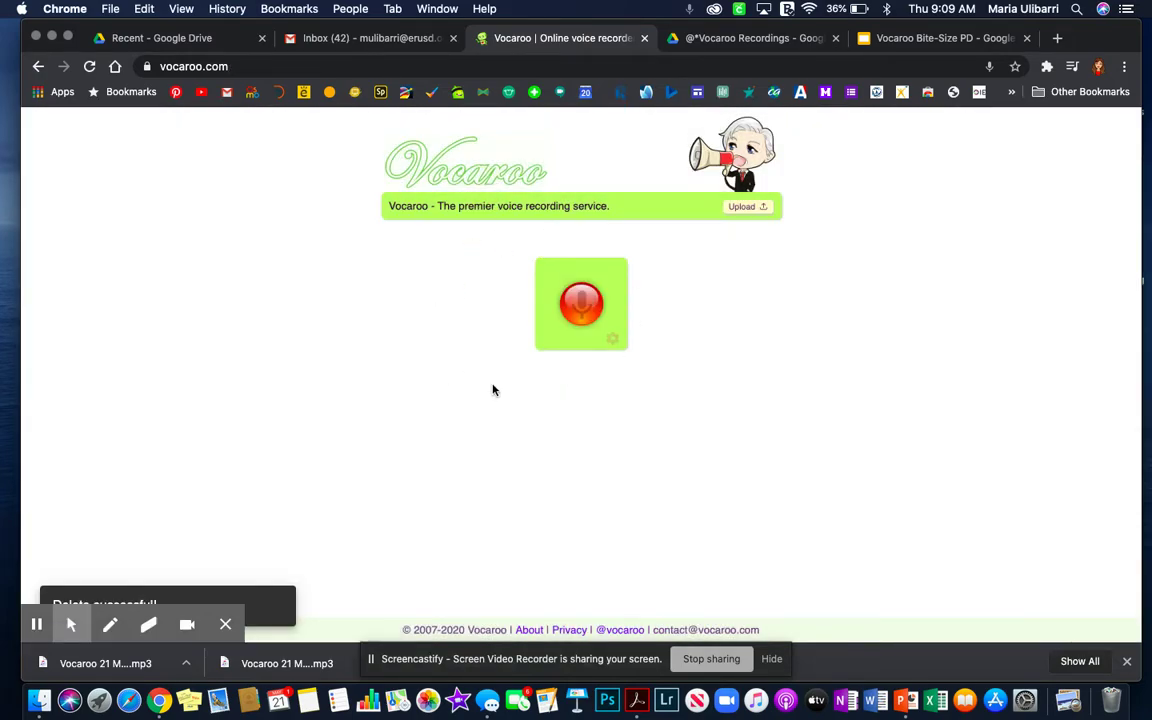
{"action": "left_click", "coordinate": [582, 305]}
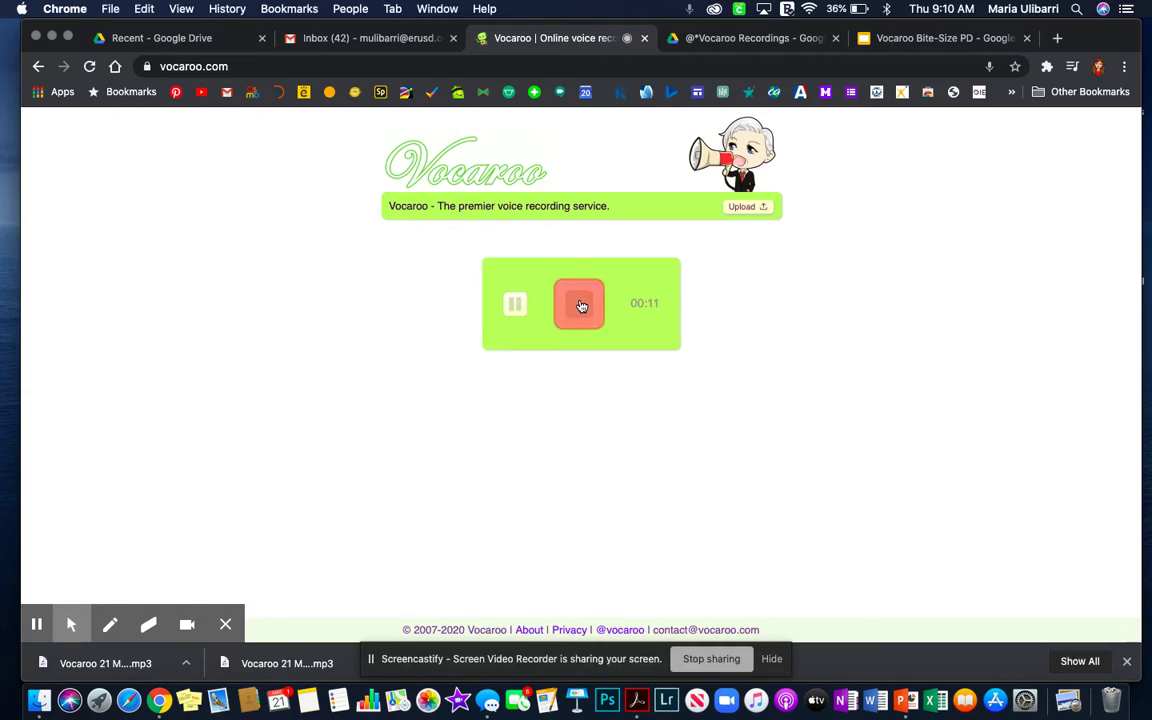
{"action": "left_click", "coordinate": [581, 305]}
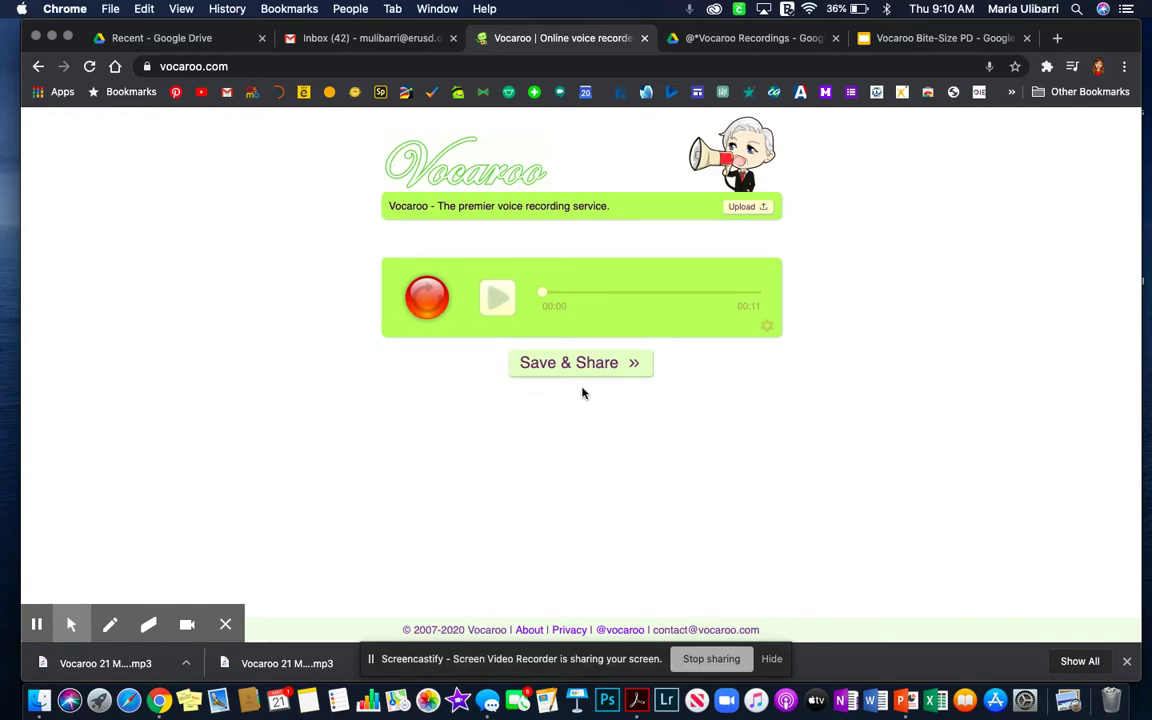
- Save the new voice recording and download it to the computer
{"action": "left_click", "coordinate": [610, 364]}
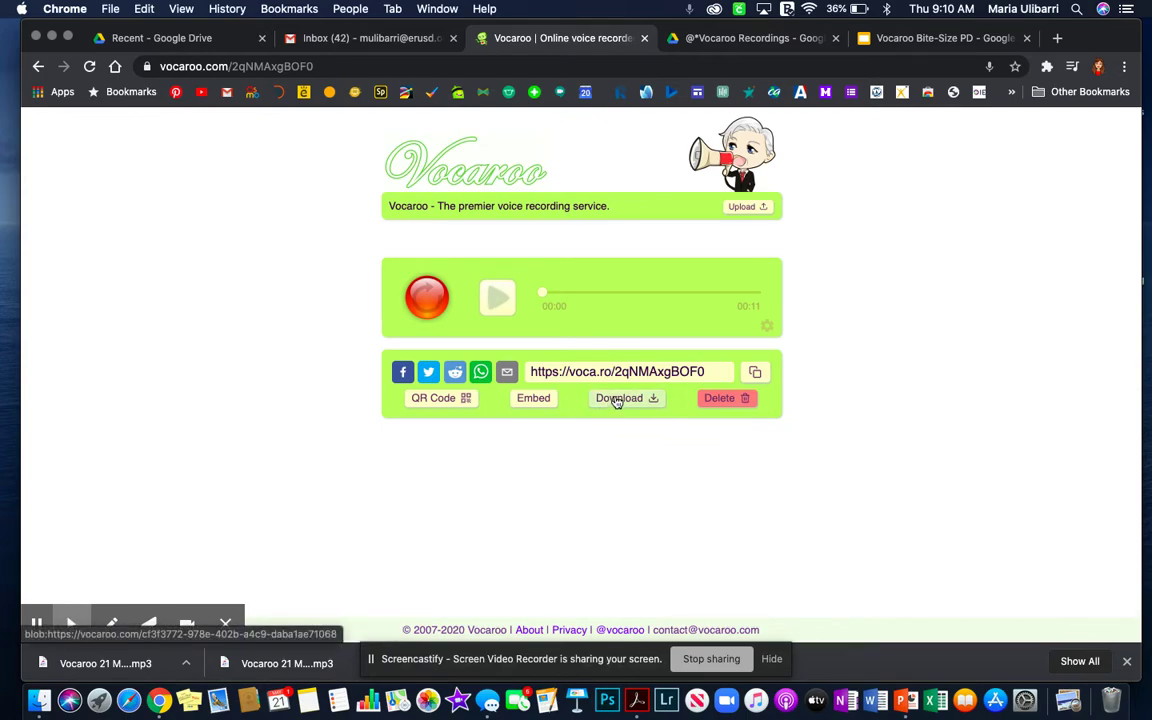
{"action": "left_click", "coordinate": [616, 399]}
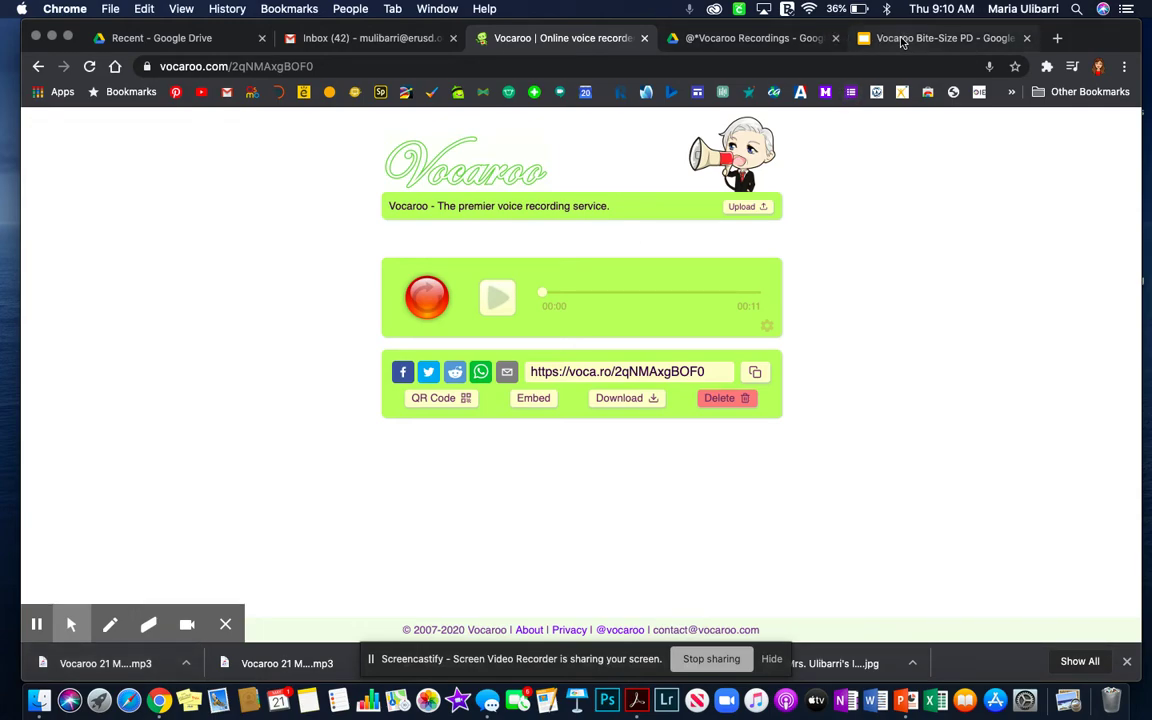
- In Google Drive, upload the downloaded Vocaroo 21 May 2020 09_10_01 PDT recording to the @*Vocaroo Recordings folder in My Drive
{"action": "left_click", "coordinate": [741, 38]}
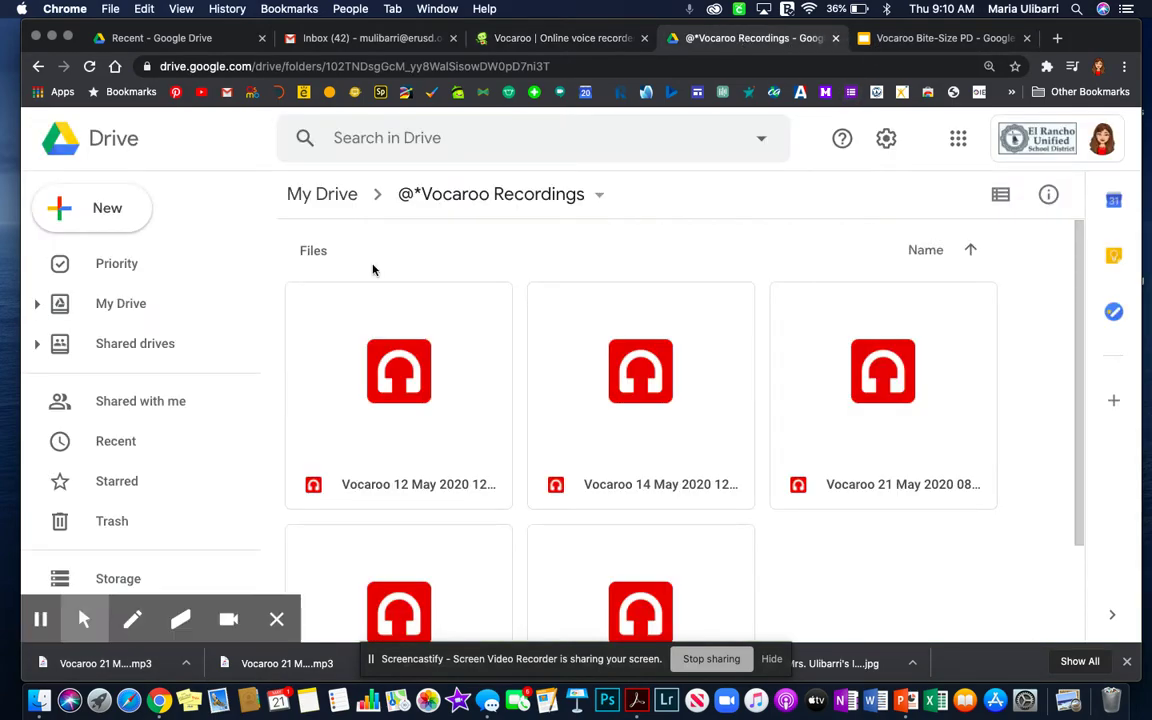
{"action": "left_click", "coordinate": [341, 195]}
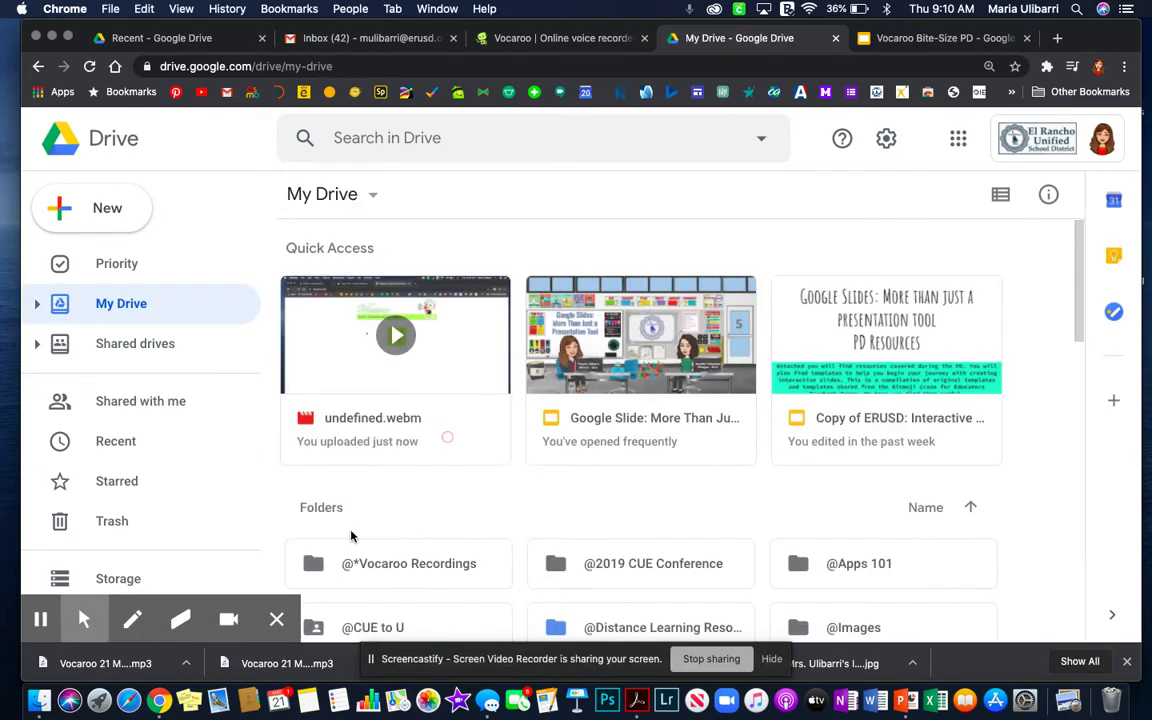
{"action": "scroll", "coordinate": [360, 548], "scroll_direction": "down", "scroll_amount": 3}
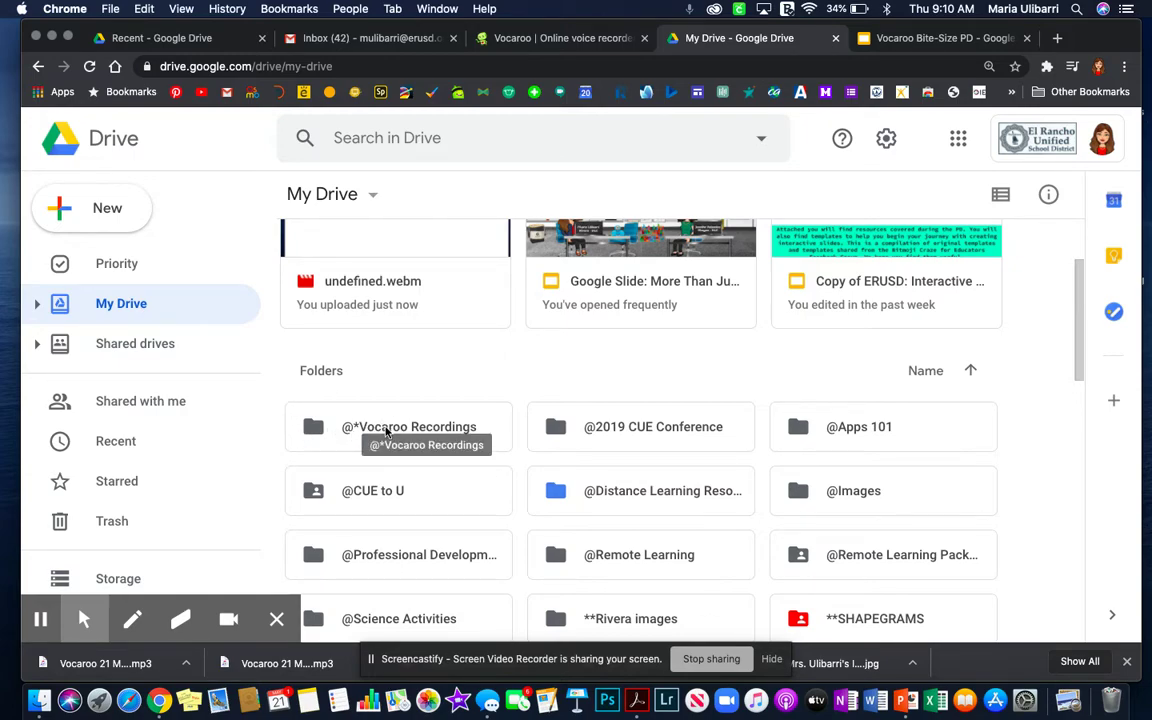
{"action": "double_click", "coordinate": [386, 431]}
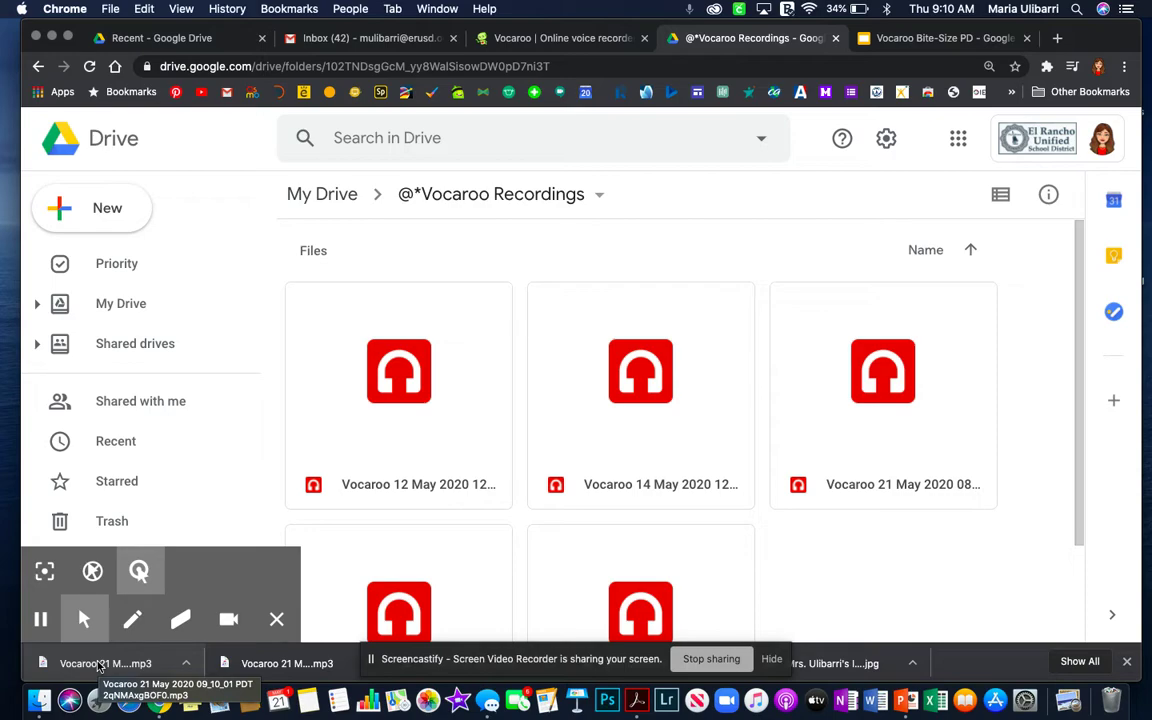
{"action": "left_click_drag", "start_coordinate": [100, 668], "coordinate": [492, 265]}
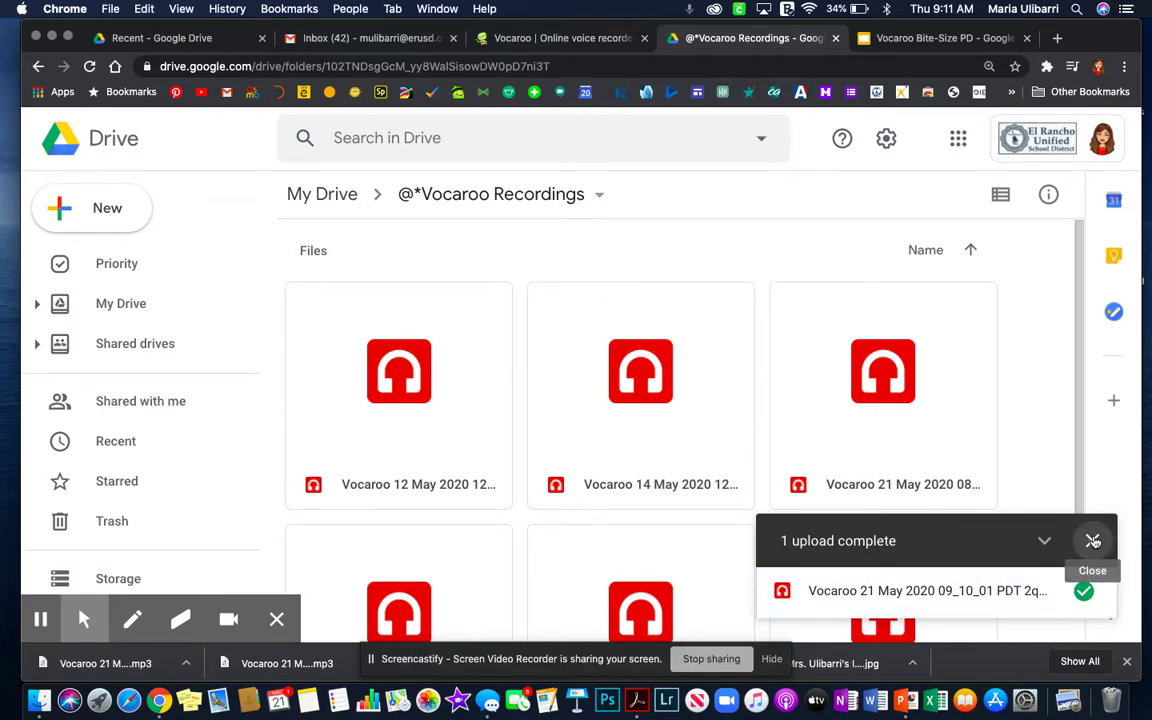
{"action": "left_click", "coordinate": [1093, 541]}
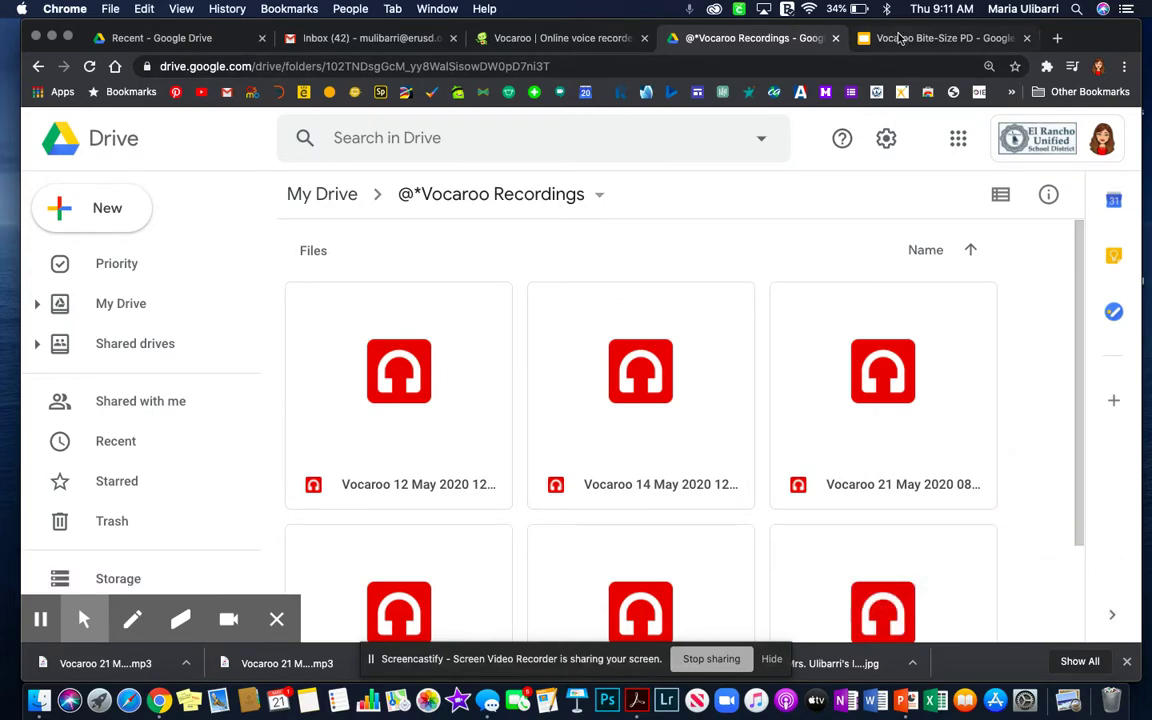
- In the Vocaroo Bite-Size PD presentation in Google Slides, draw an oval speech bubble callout over the upper part of the title placeholder
{"action": "left_click", "coordinate": [899, 38]}
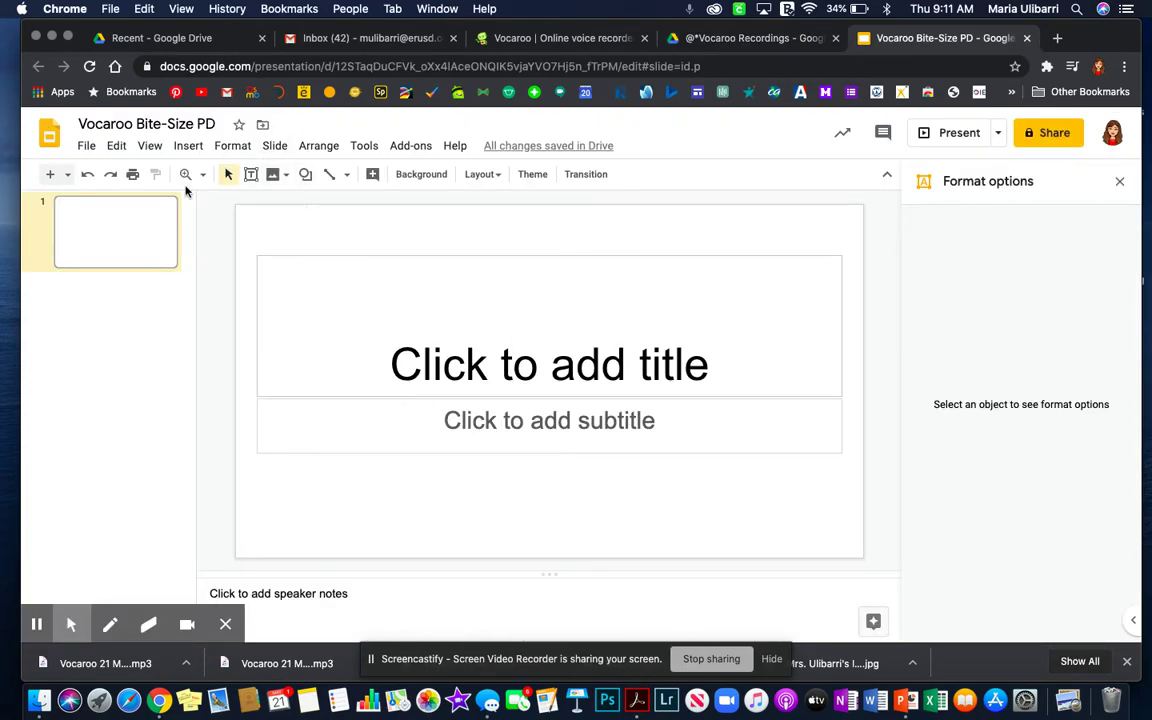
{"action": "left_click", "coordinate": [305, 174]}
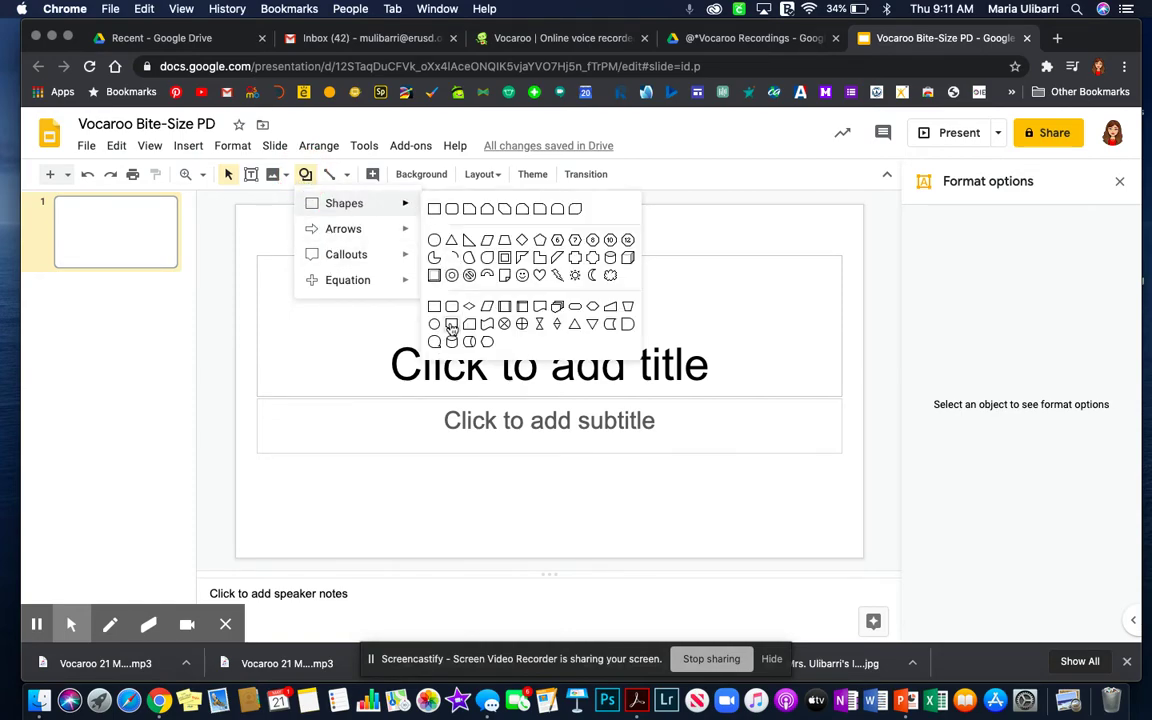
{"action": "mouse_move", "coordinate": [355, 255]}
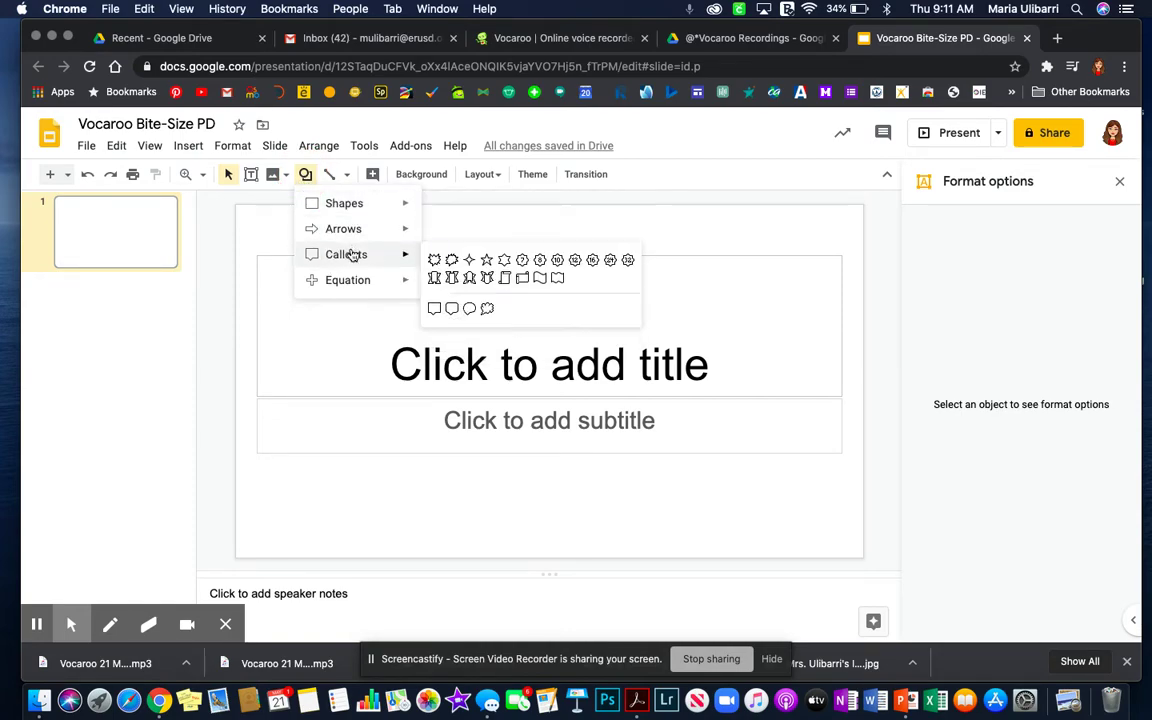
{"action": "left_click", "coordinate": [440, 305]}
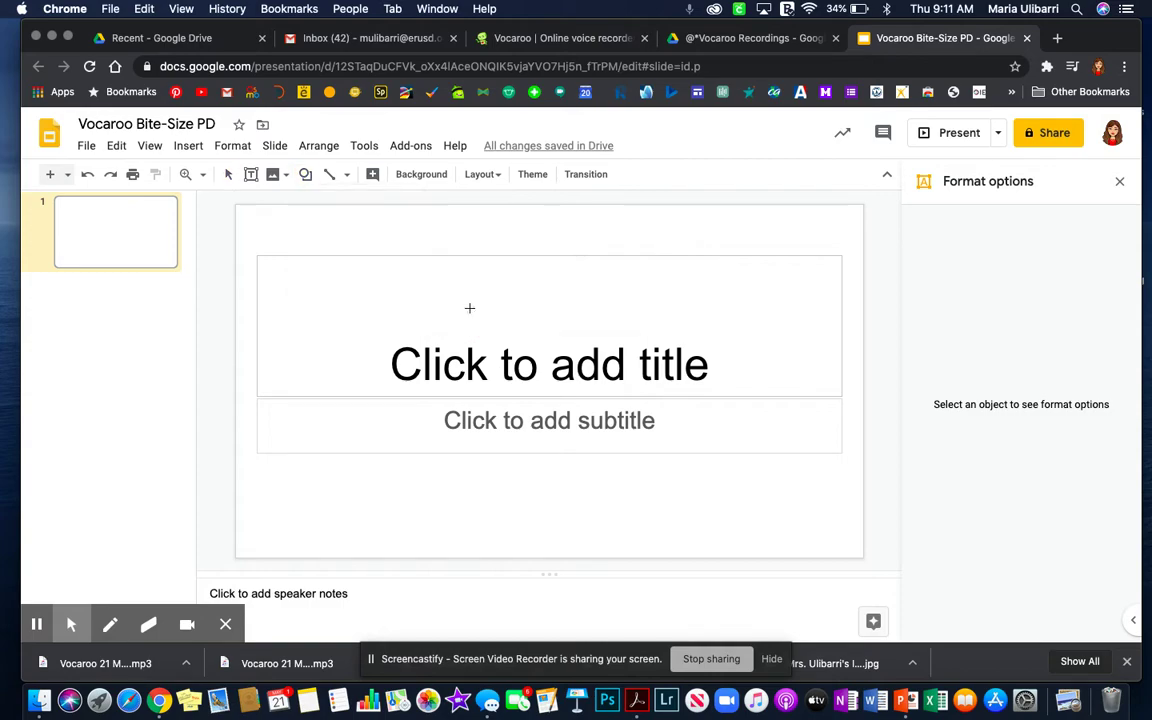
{"action": "mouse_move", "coordinate": [365, 239]}
{"action": "left_mouse_down"}
{"action": "mouse_move", "coordinate": [463, 265]}
{"action": "mouse_move", "coordinate": [499, 311]}
{"action": "mouse_move", "coordinate": [500, 338]}
{"action": "left_mouse_up"}
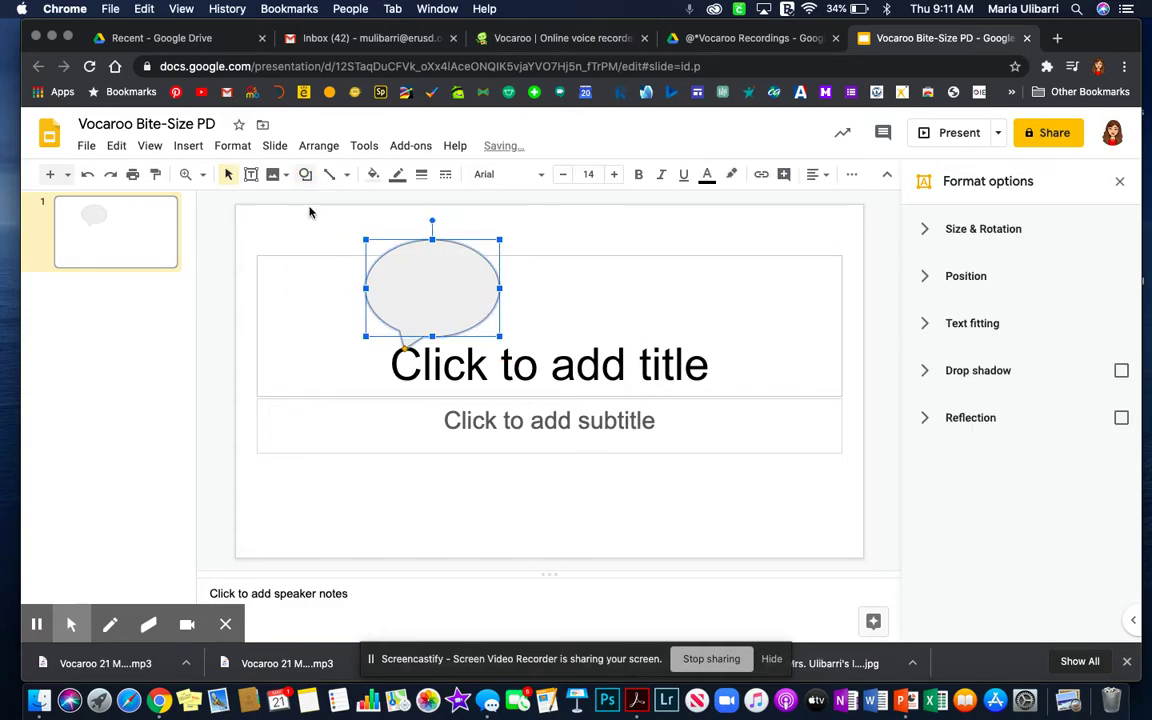
- Format the speech bubble with a white fill and a red border 4px thick
{"action": "left_click", "coordinate": [371, 175]}
{"action": "left_click", "coordinate": [487, 237]}
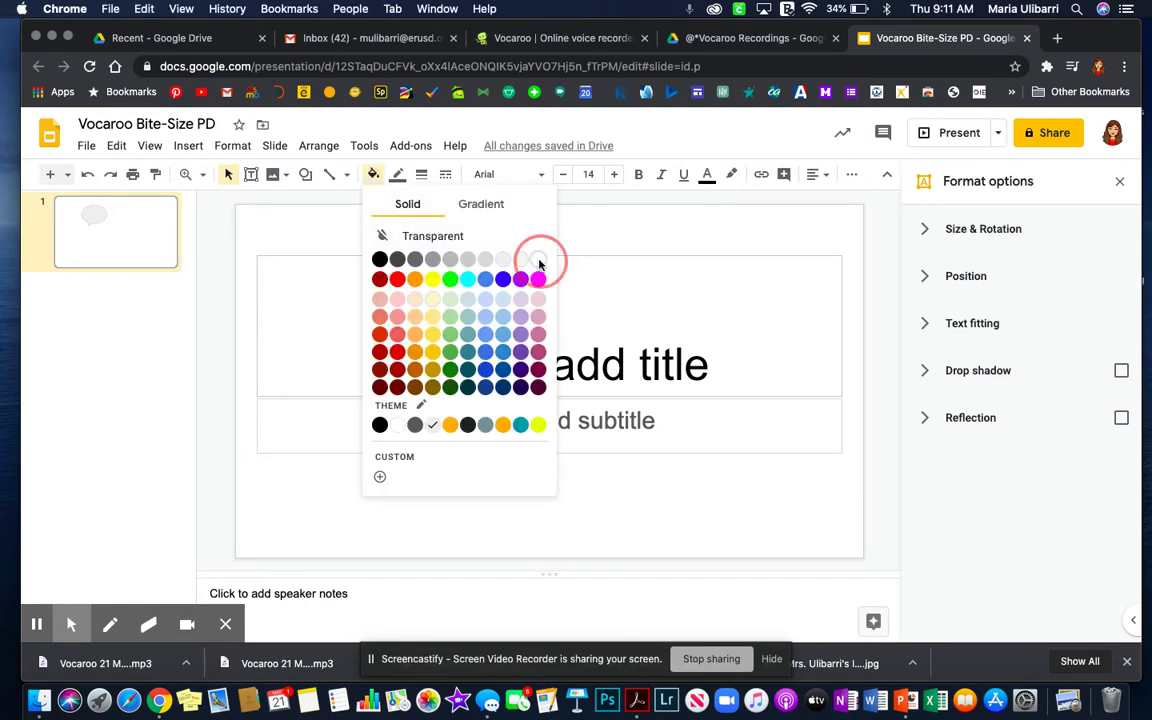
{"action": "left_click", "coordinate": [396, 175]}
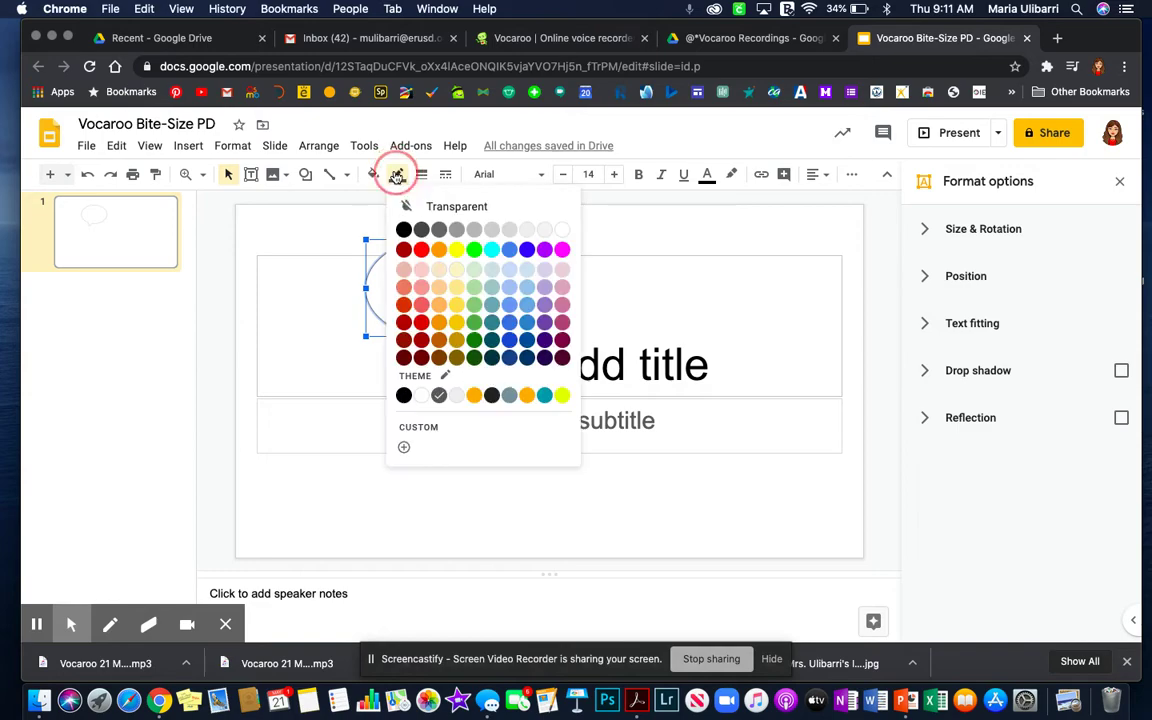
{"action": "left_click", "coordinate": [420, 250]}
{"action": "left_click", "coordinate": [421, 174]}
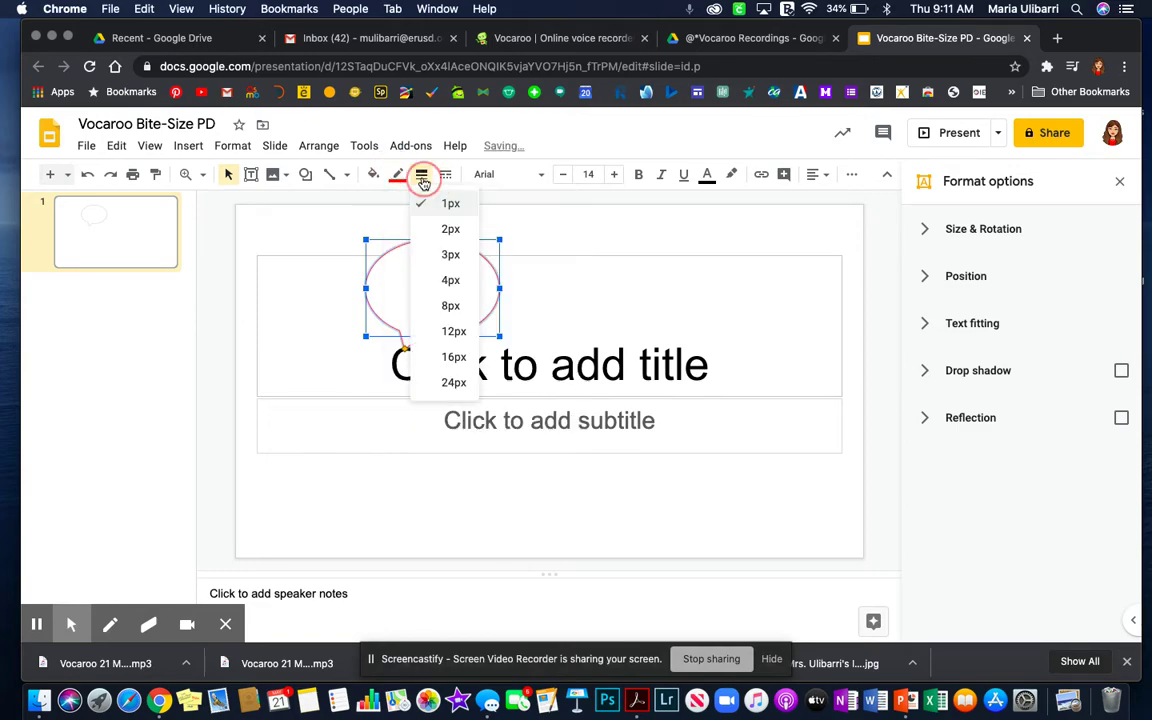
{"action": "left_click", "coordinate": [451, 281]}
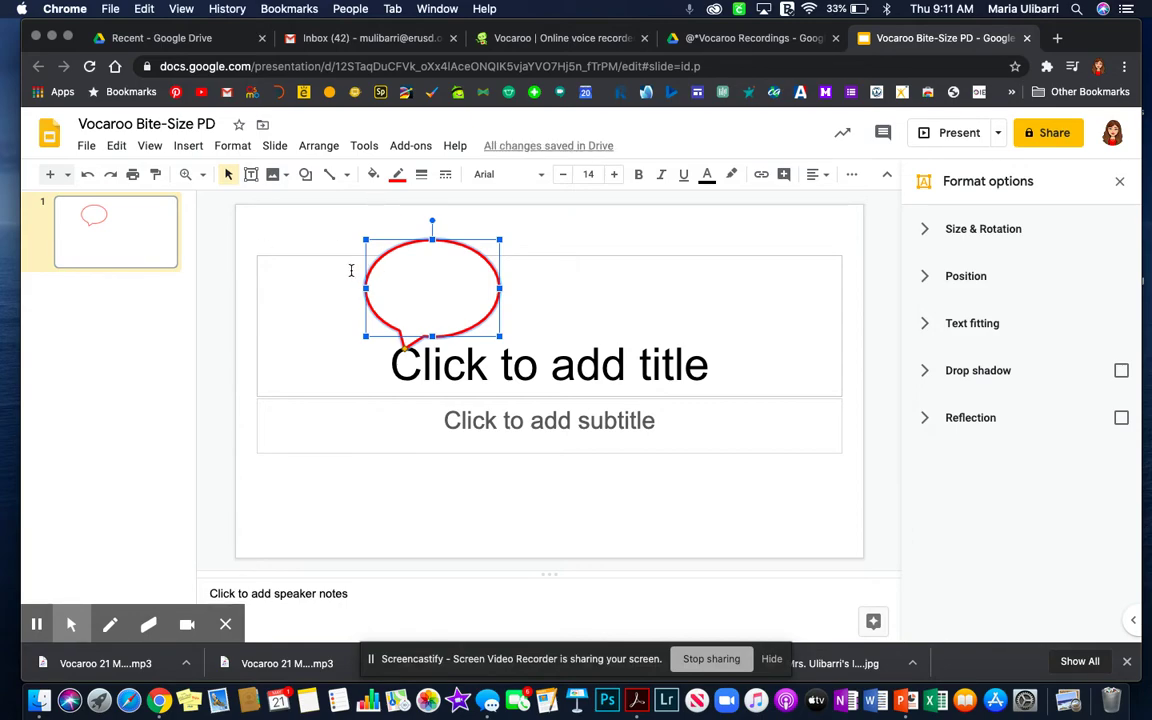
- Insert the audio file Vocaroo 21 May 2020 09_10_01 PDT 2qNMAxgBOF0.mp3 and place its speaker icon inside the speech bubble
{"action": "left_click", "coordinate": [185, 146]}
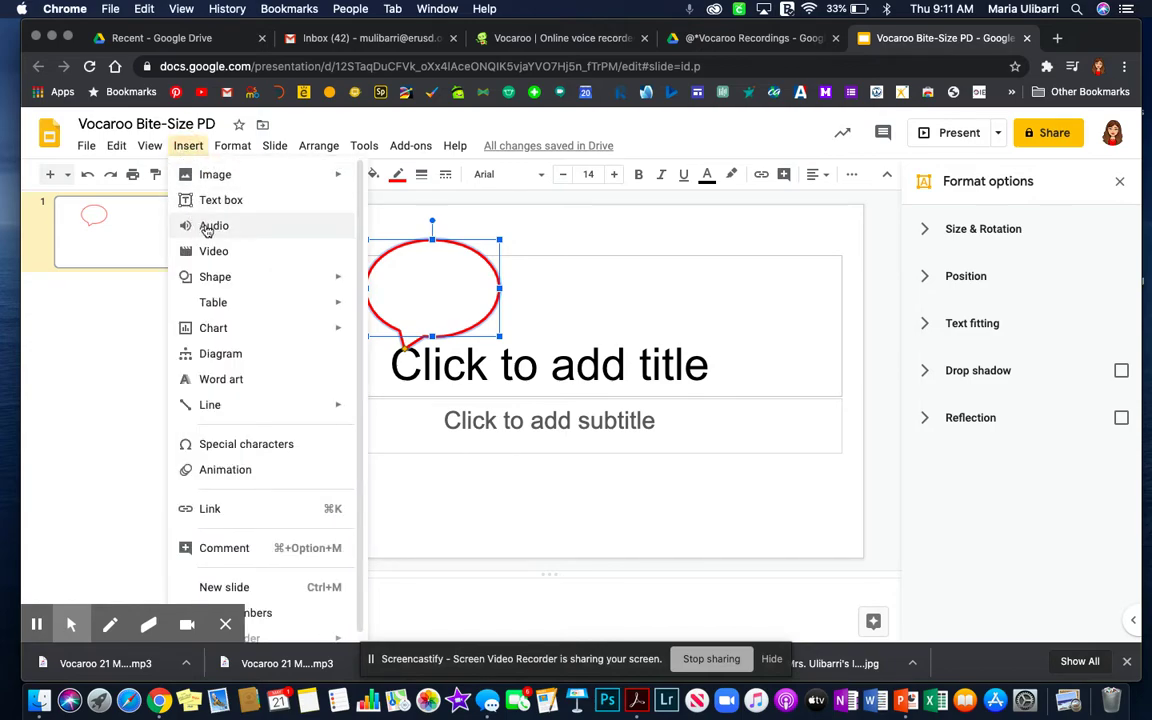
{"action": "left_click", "coordinate": [206, 227]}
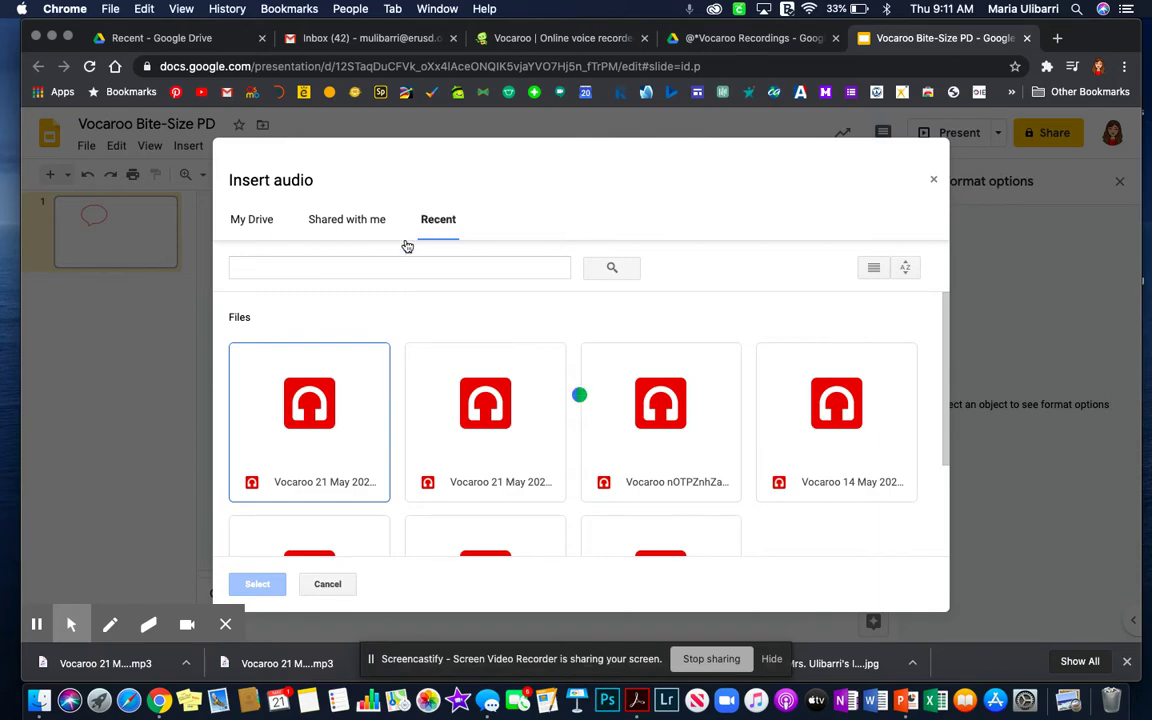
{"action": "left_click", "coordinate": [306, 452]}
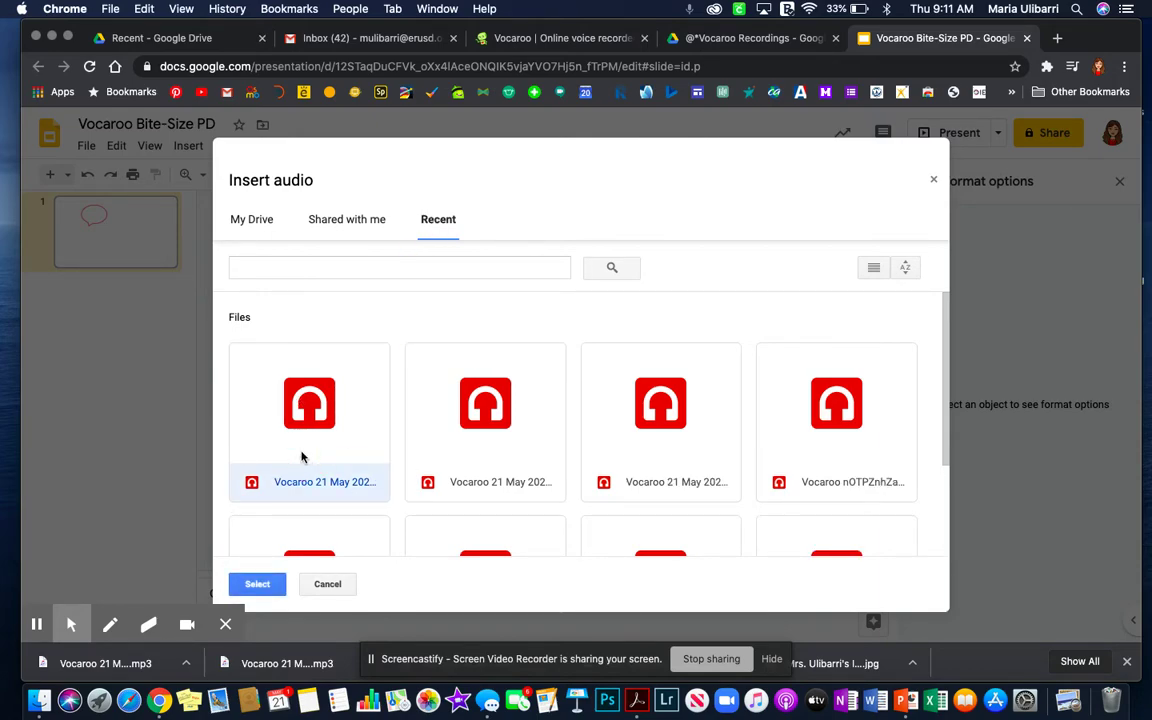
{"action": "left_click", "coordinate": [283, 482]}
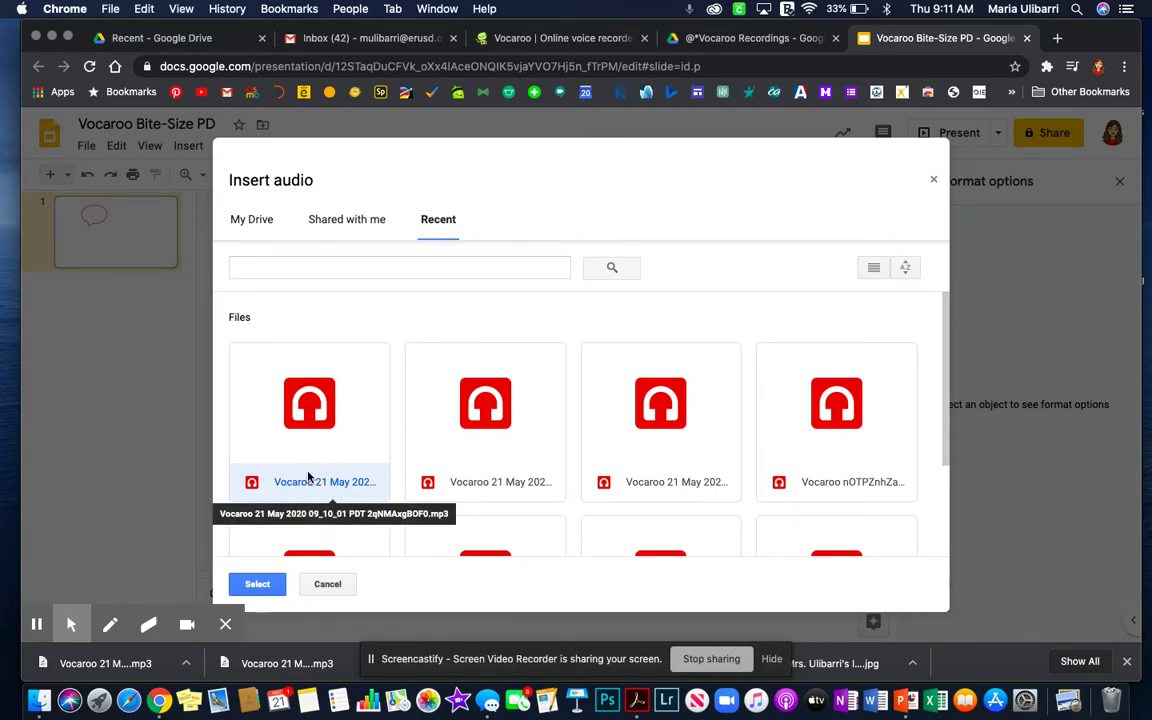
{"action": "left_click", "coordinate": [261, 585]}
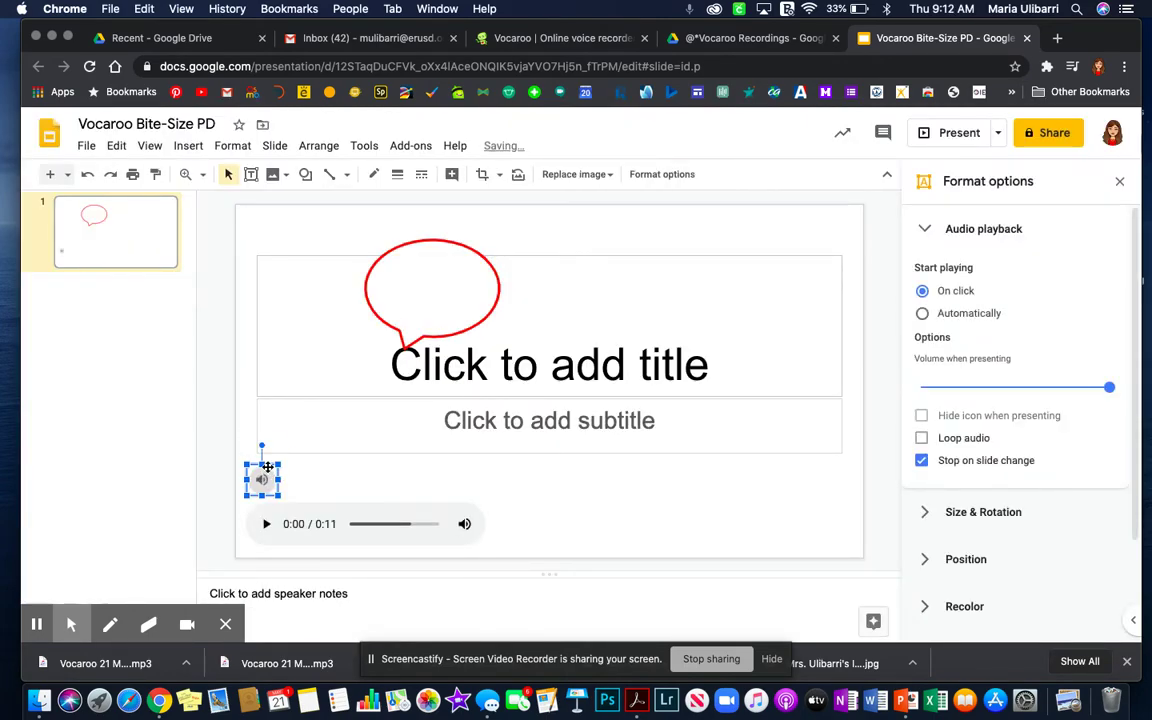
{"action": "left_click_drag", "start_coordinate": [267, 466], "coordinate": [404, 292]}
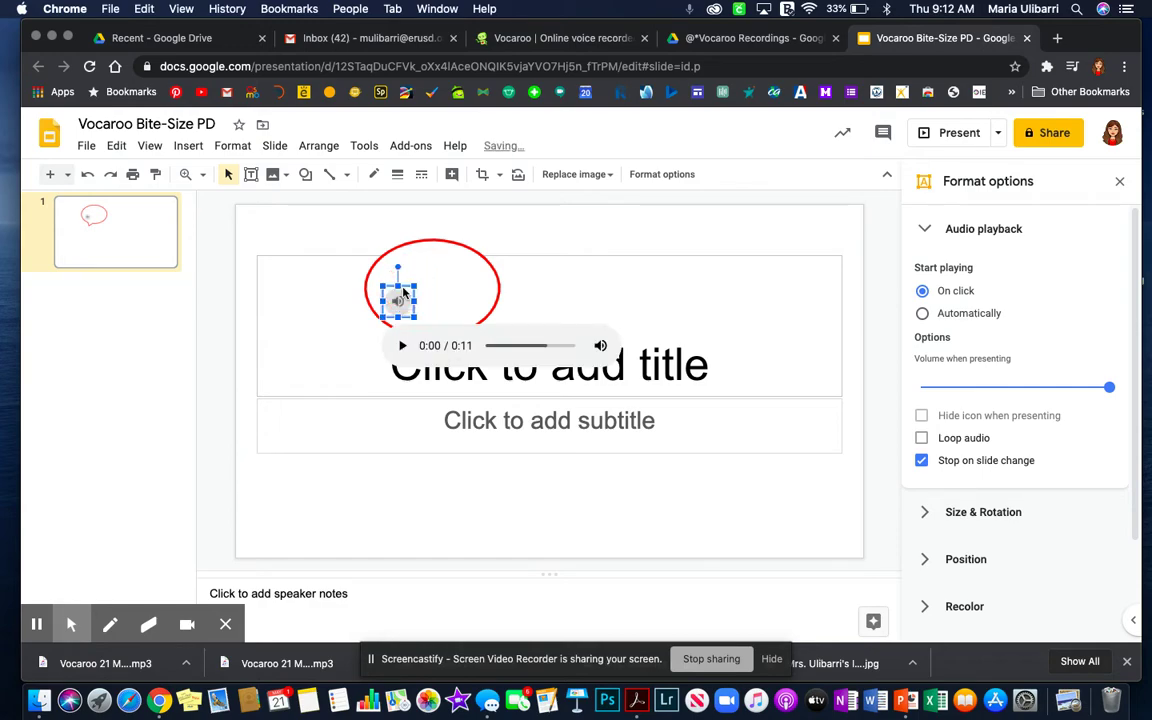
{"action": "left_click", "coordinate": [402, 285]}
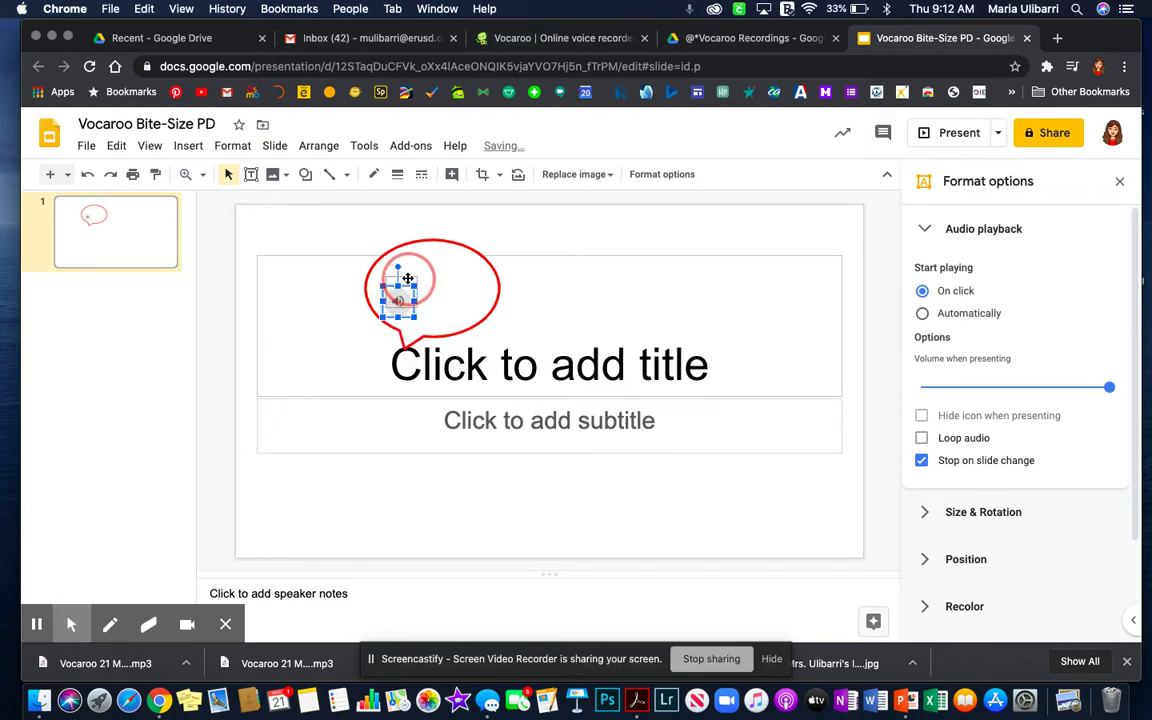
- Play a few seconds of the inserted audio, pause it and deselect the speaker icon
{"action": "left_click", "coordinate": [406, 339]}
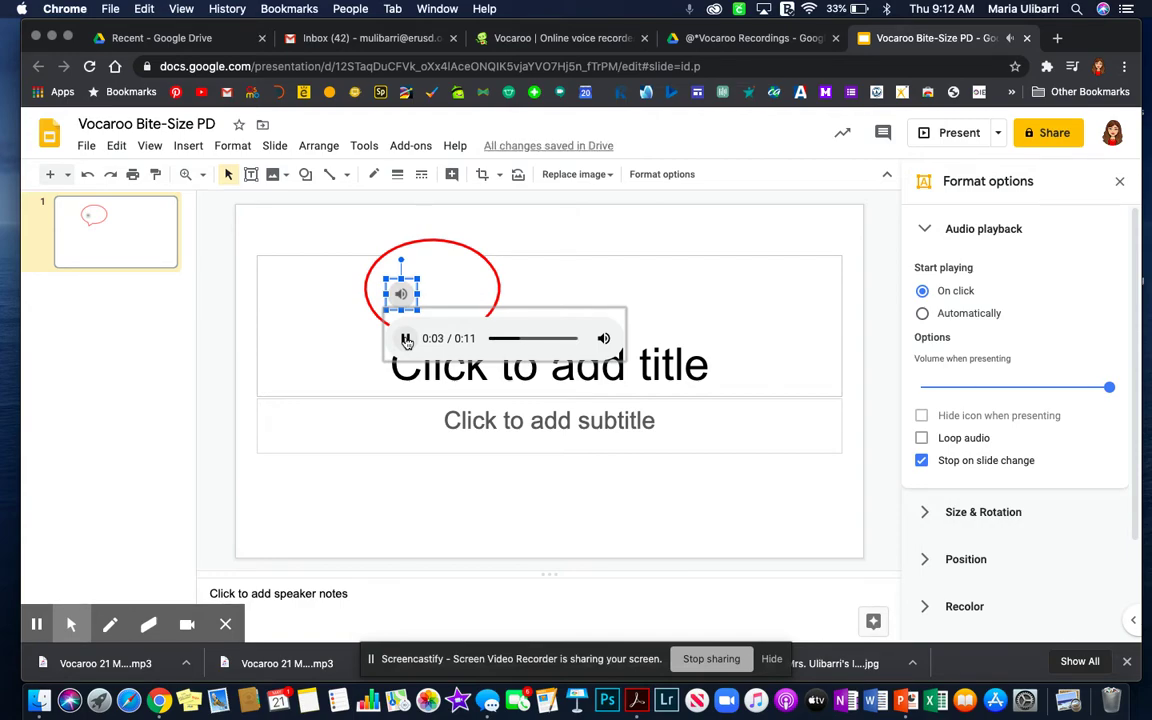
{"action": "left_click", "coordinate": [406, 339]}
{"action": "left_click", "coordinate": [217, 396]}
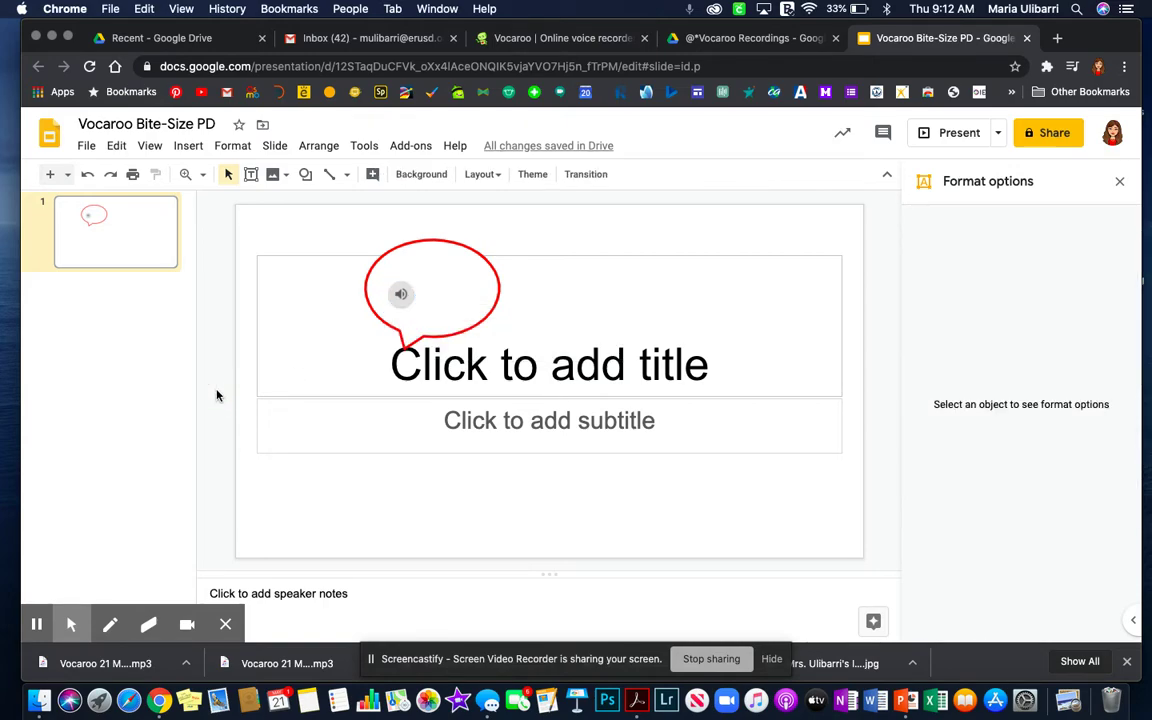